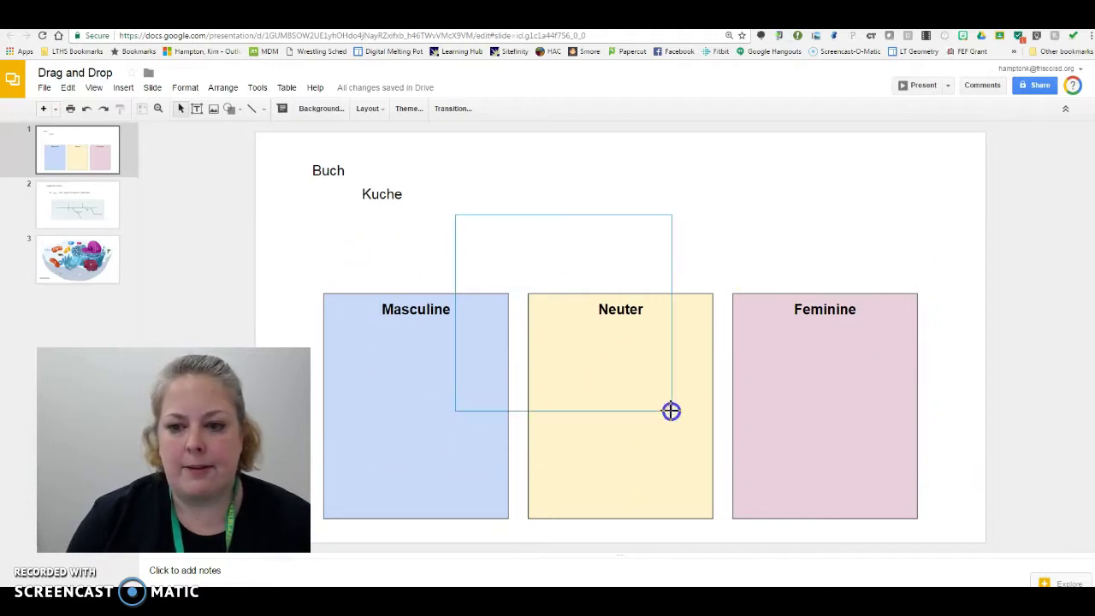
Drag the Buch word box into the Neuter column.
click(323, 175)
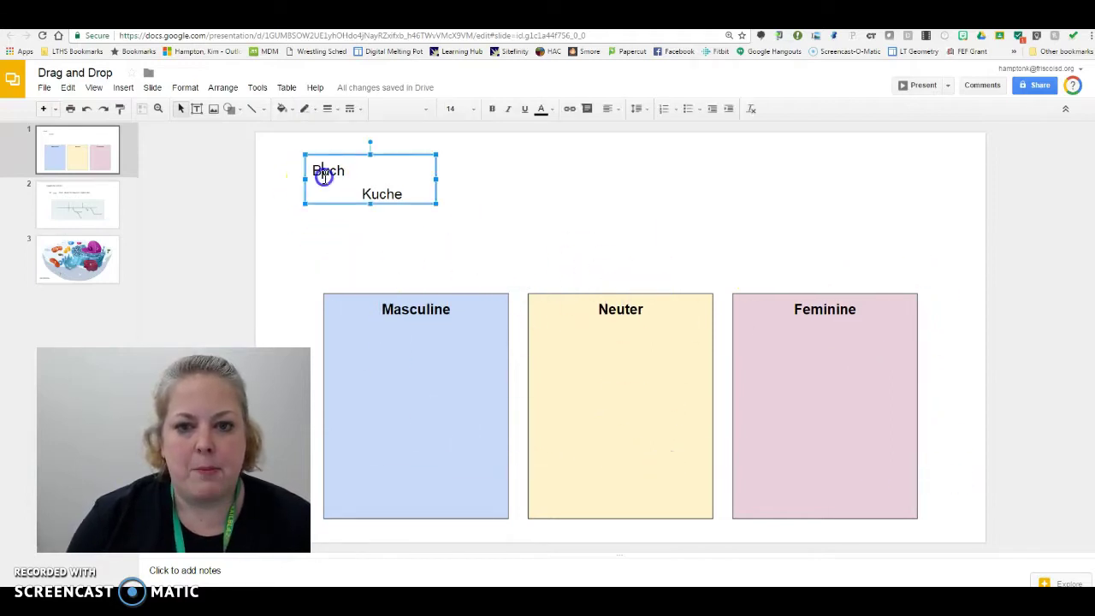
click(611, 197)
click(396, 180)
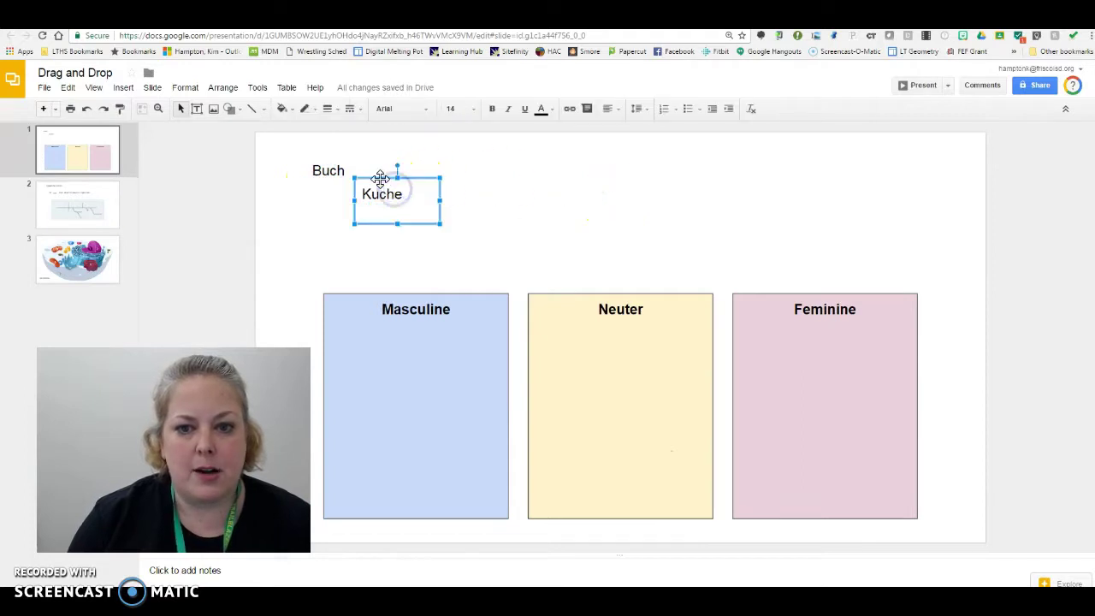
click(325, 171)
click(296, 214)
click(313, 171)
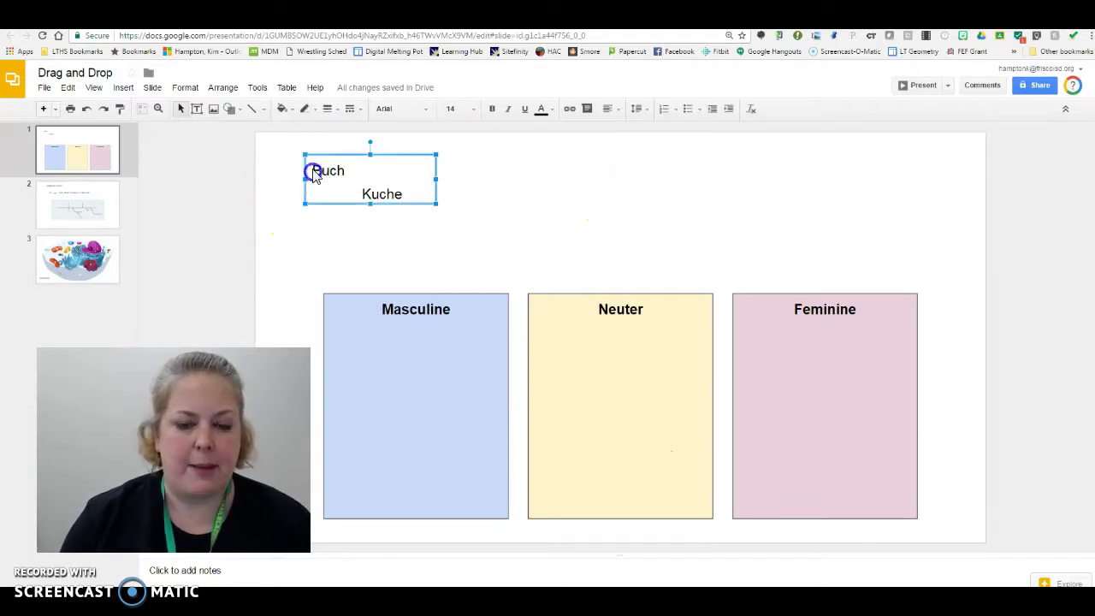
drag(315, 154, 561, 365)
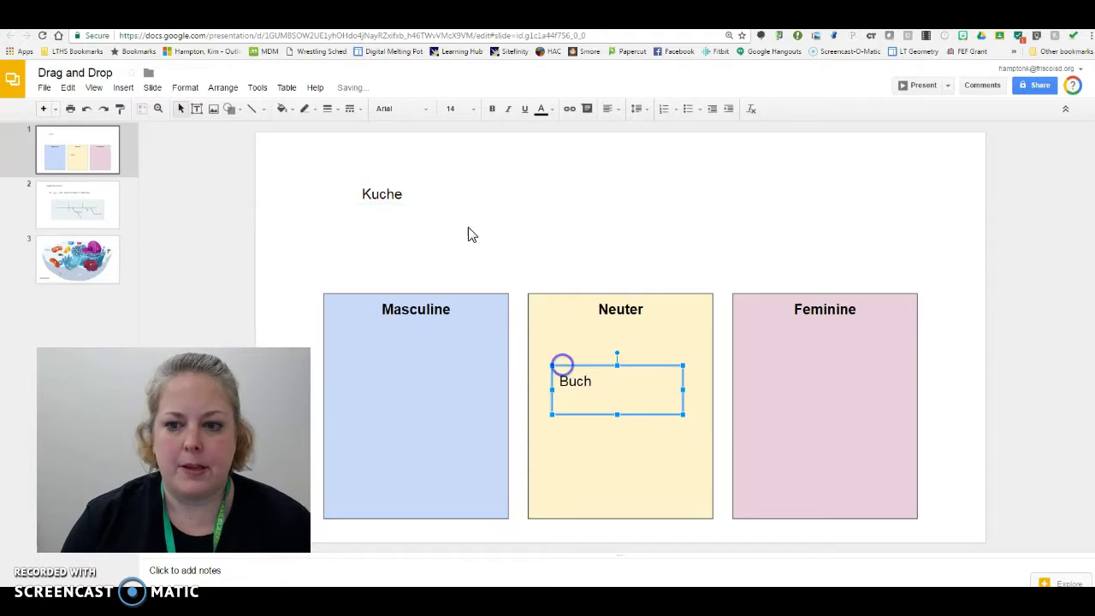
Move Kuche into the Feminine column, then go to the sentence-diagram slide.
click(405, 194)
drag(392, 177, 828, 359)
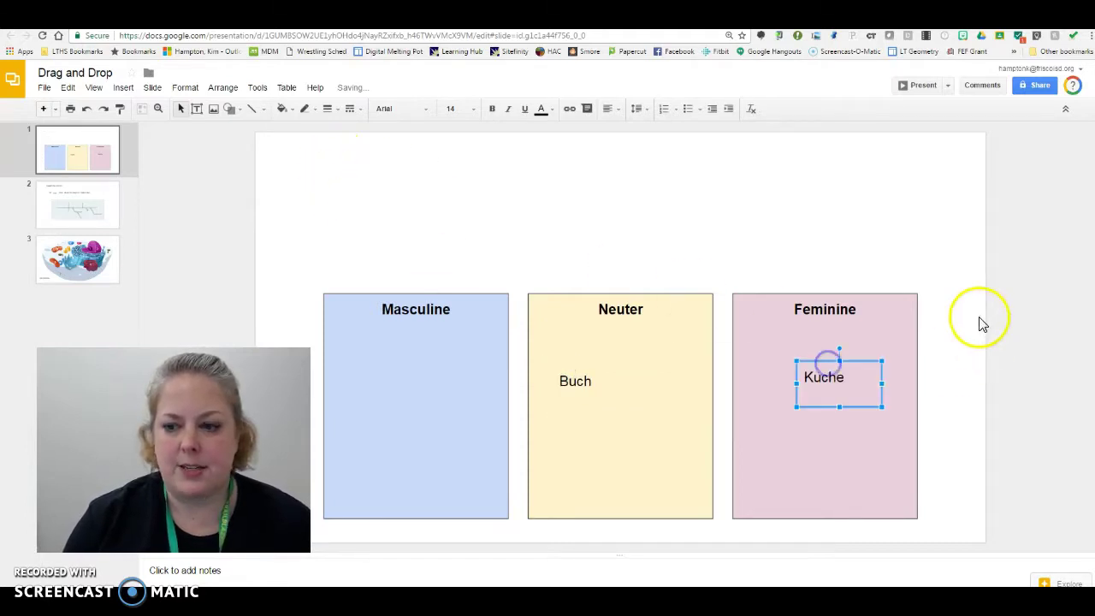
click(865, 195)
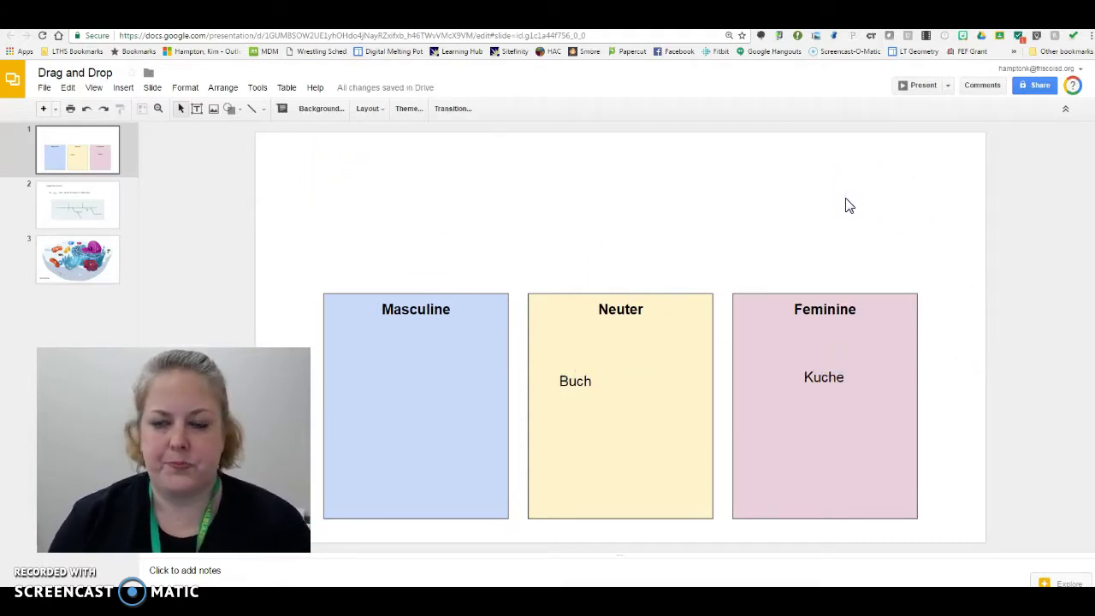
click(81, 208)
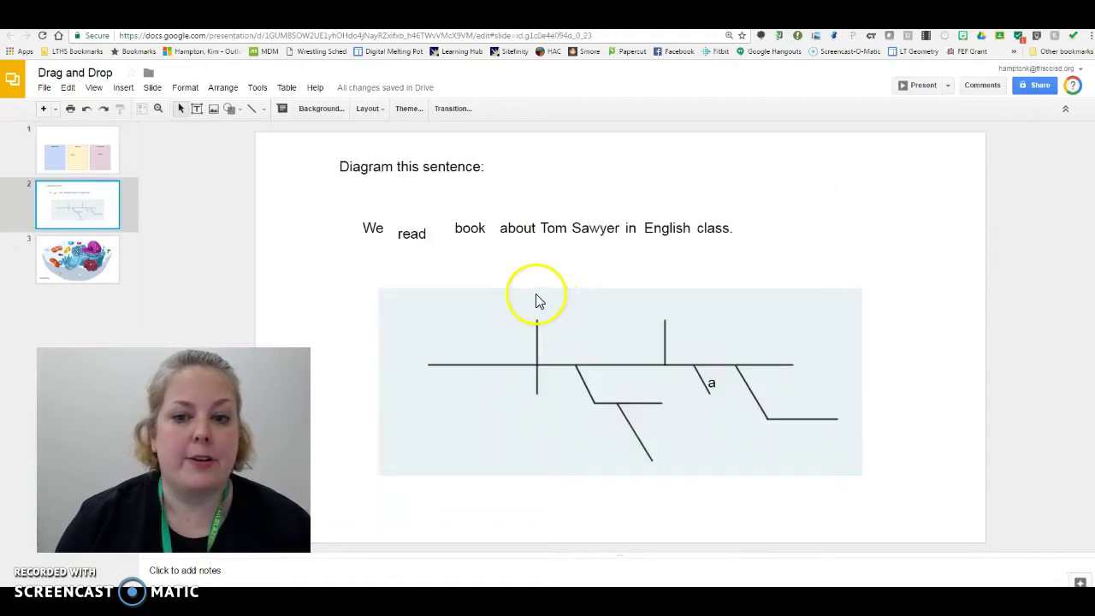
Place 'We' on the diagram's subject line, then go to the slide 3 cell illustration.
drag(751, 268, 819, 479)
drag(824, 304, 859, 462)
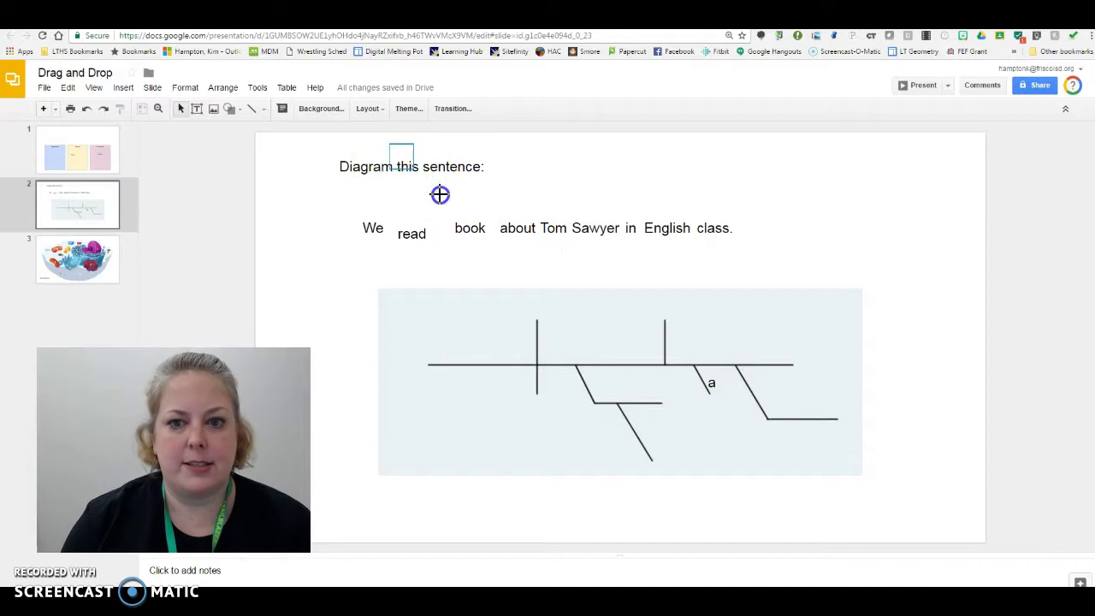
click(371, 224)
drag(364, 212, 479, 334)
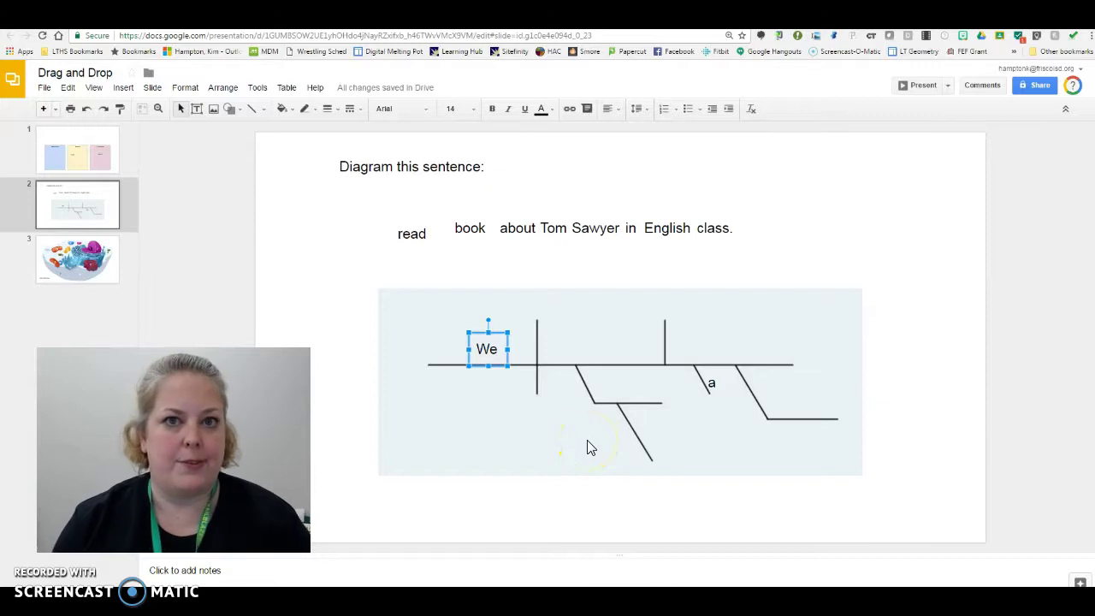
click(81, 275)
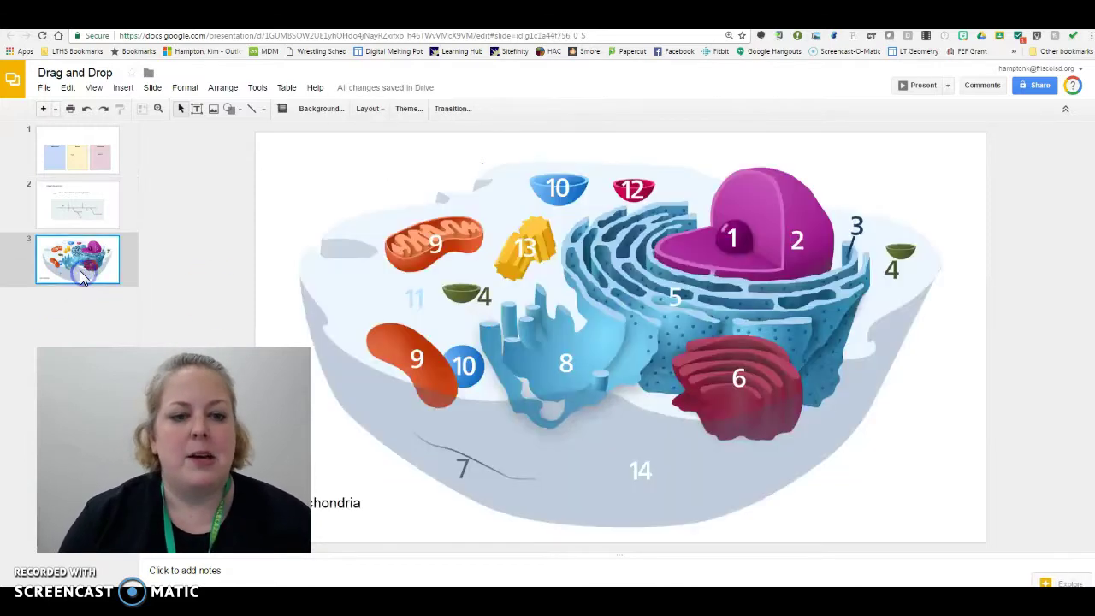
Drag the Mitochondria label beside organelle 9 and nudge it slightly up and left.
drag(354, 215, 403, 202)
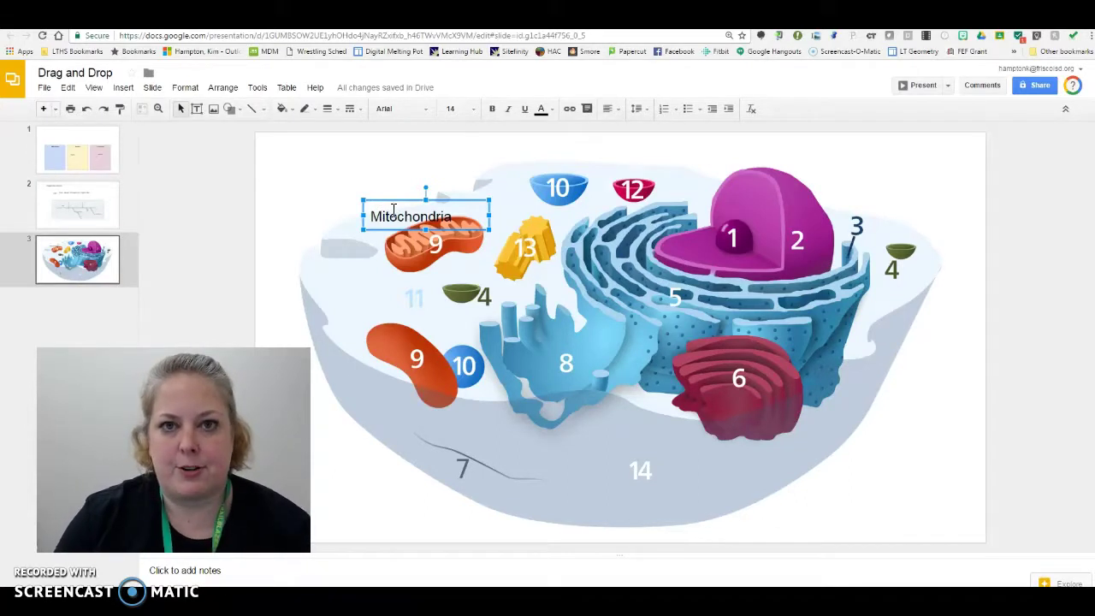
click(392, 201)
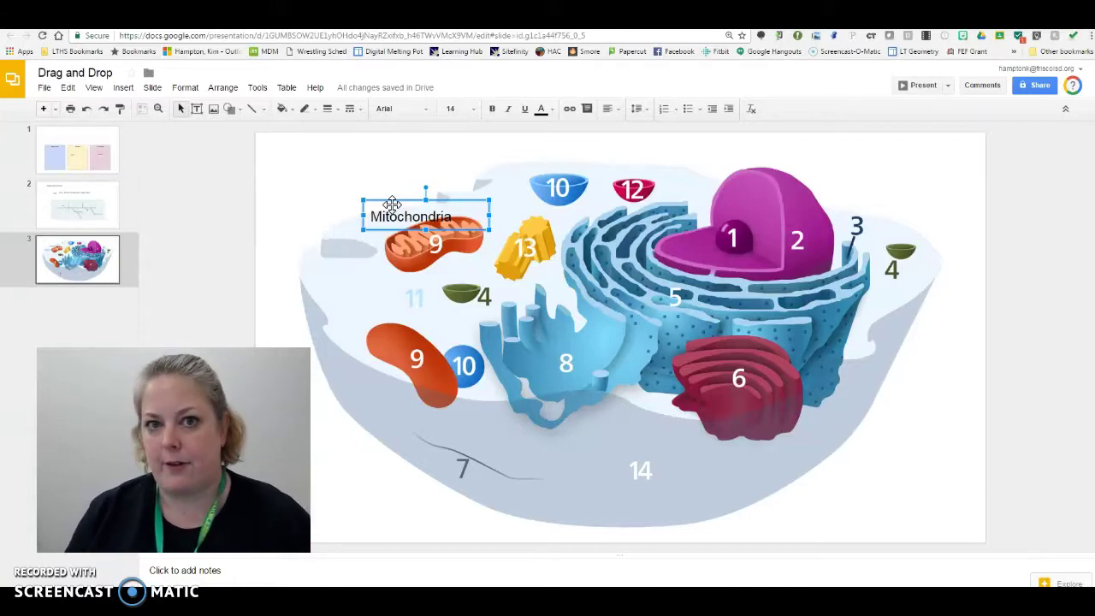
drag(392, 204, 382, 185)
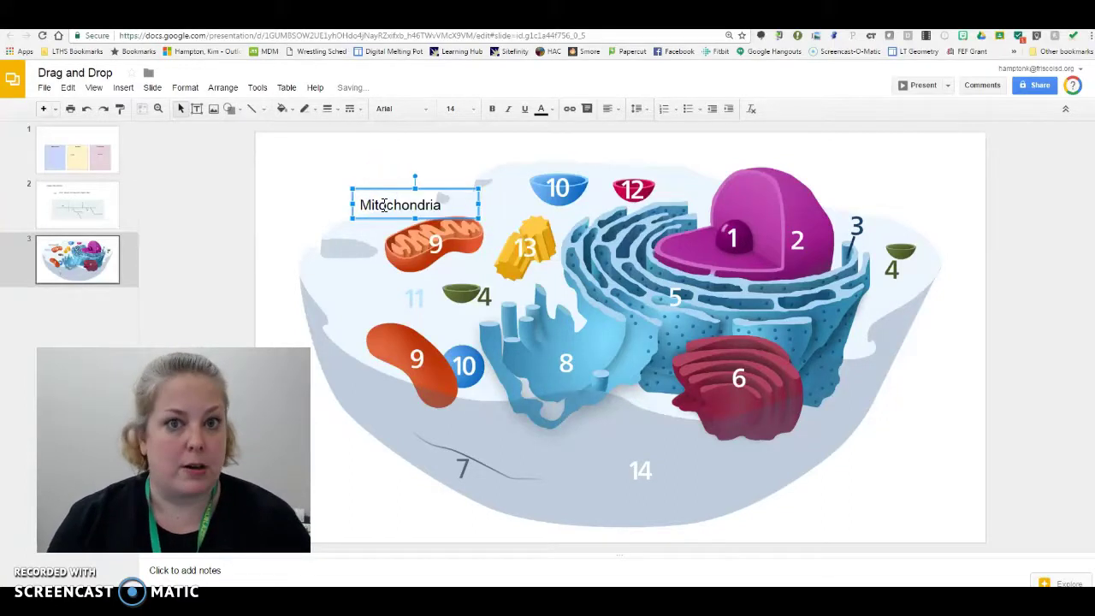
Open View > Master and look at the word-sort layout.
click(94, 88)
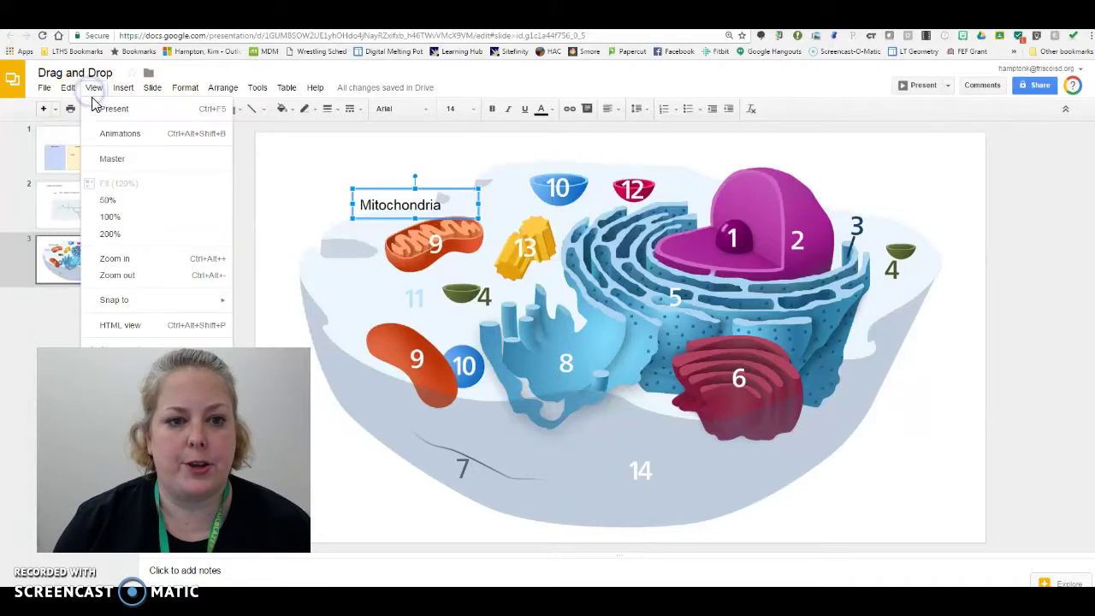
click(141, 161)
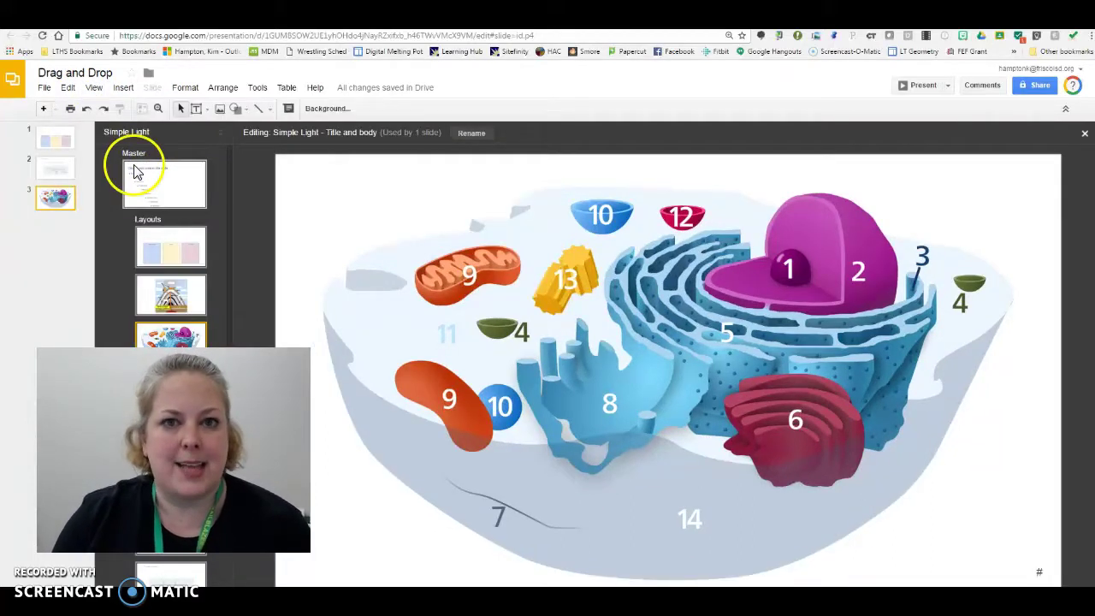
click(199, 247)
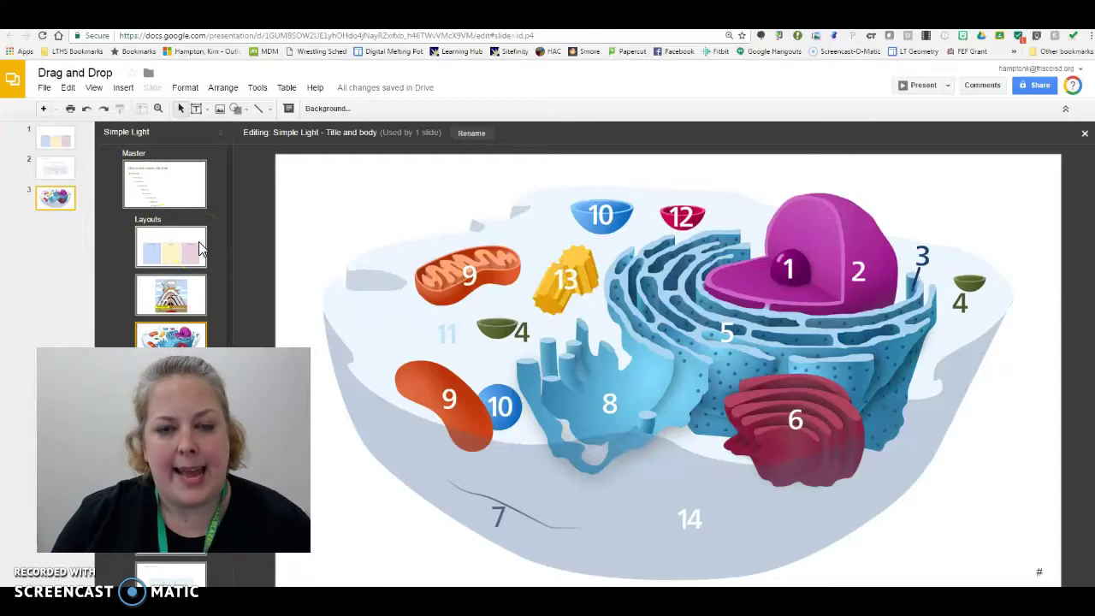
click(198, 256)
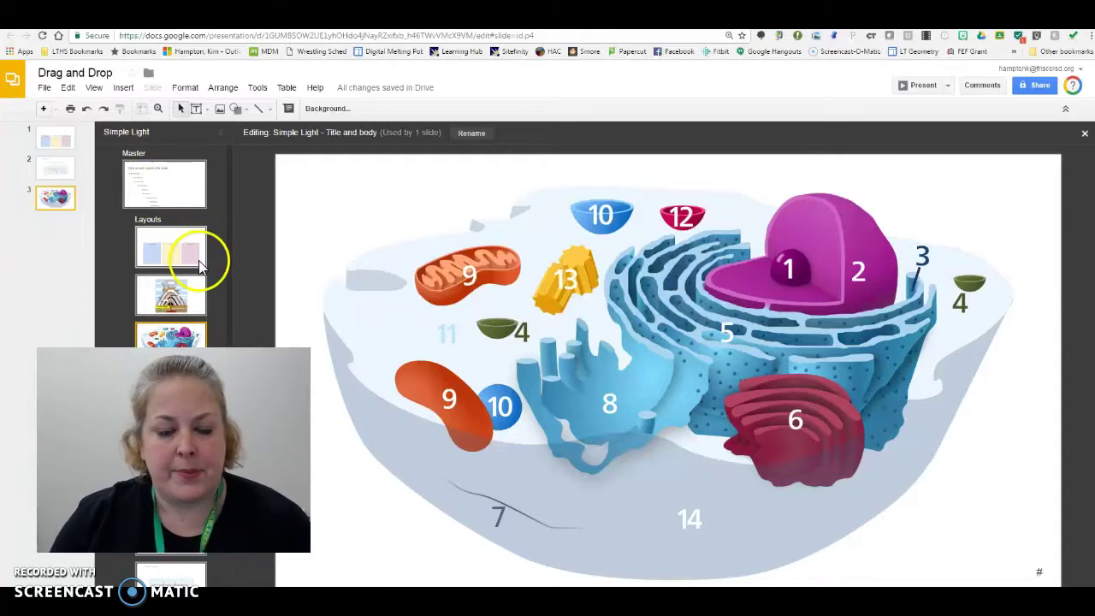
click(183, 245)
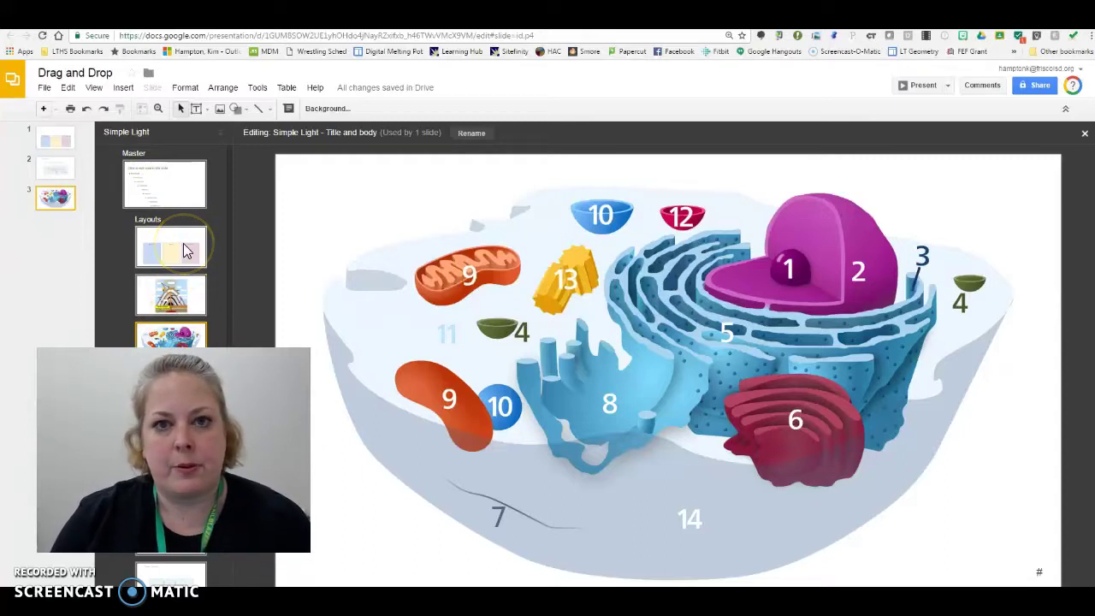
click(190, 300)
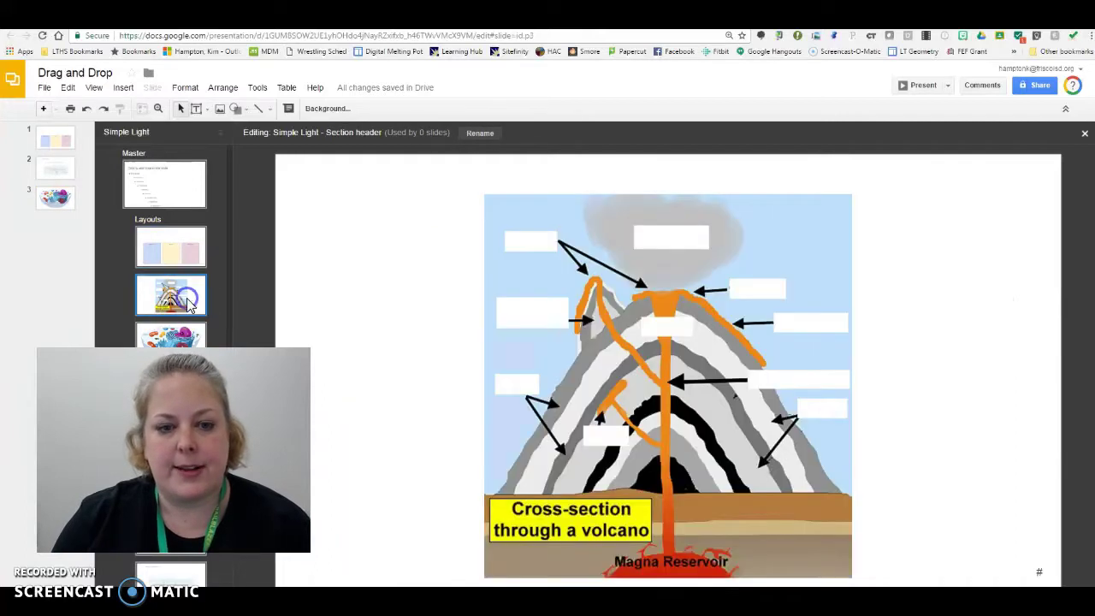
Try to move the volcano section-header layout higher, then view the cell and timeline layouts.
click(188, 331)
click(188, 300)
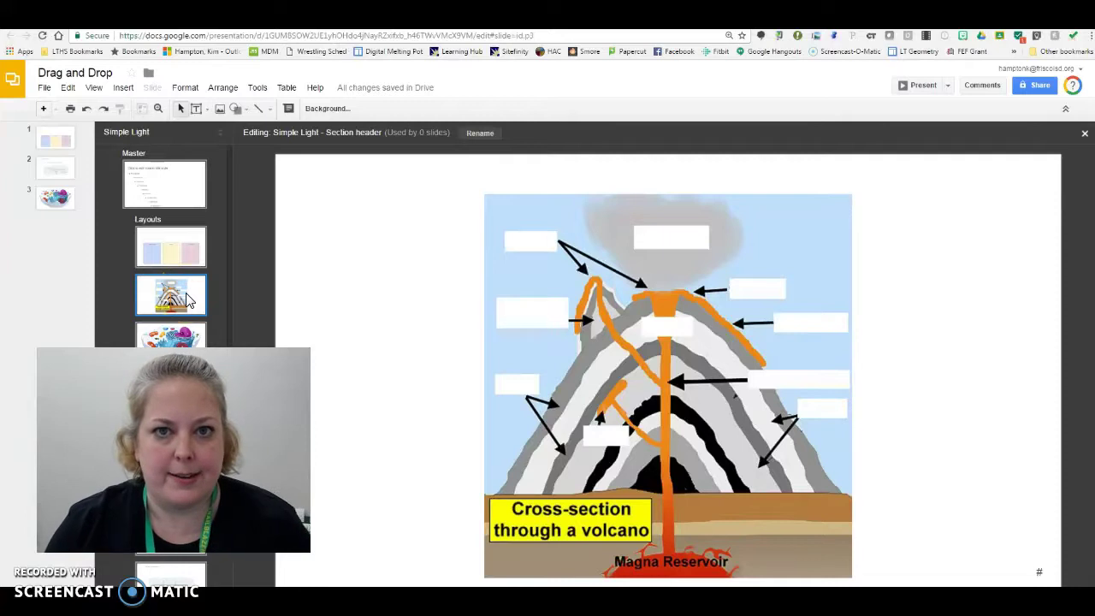
drag(188, 304, 200, 272)
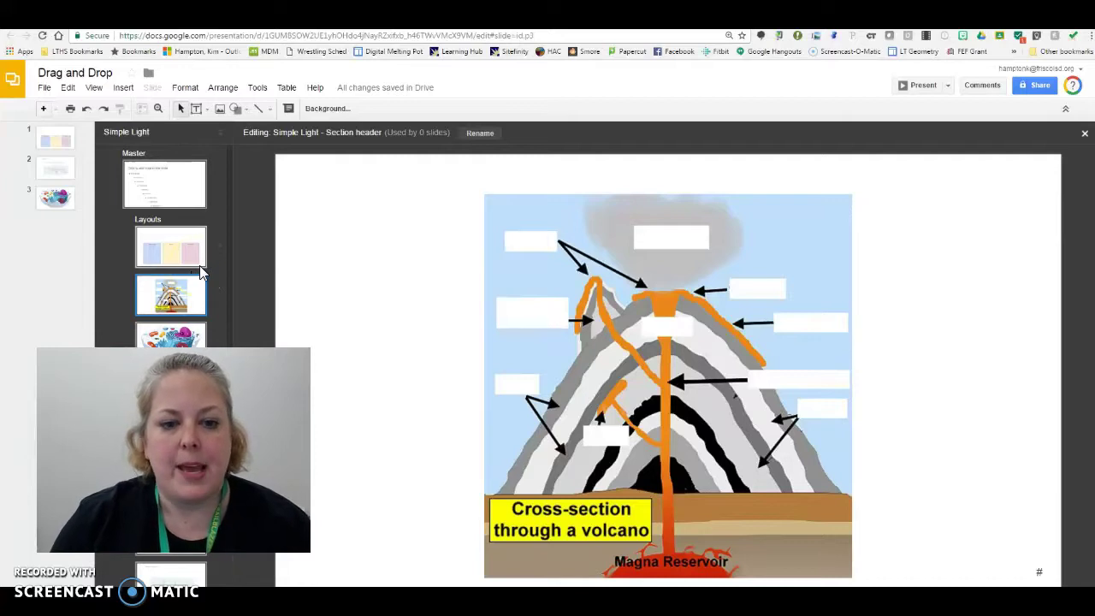
drag(184, 306, 183, 308)
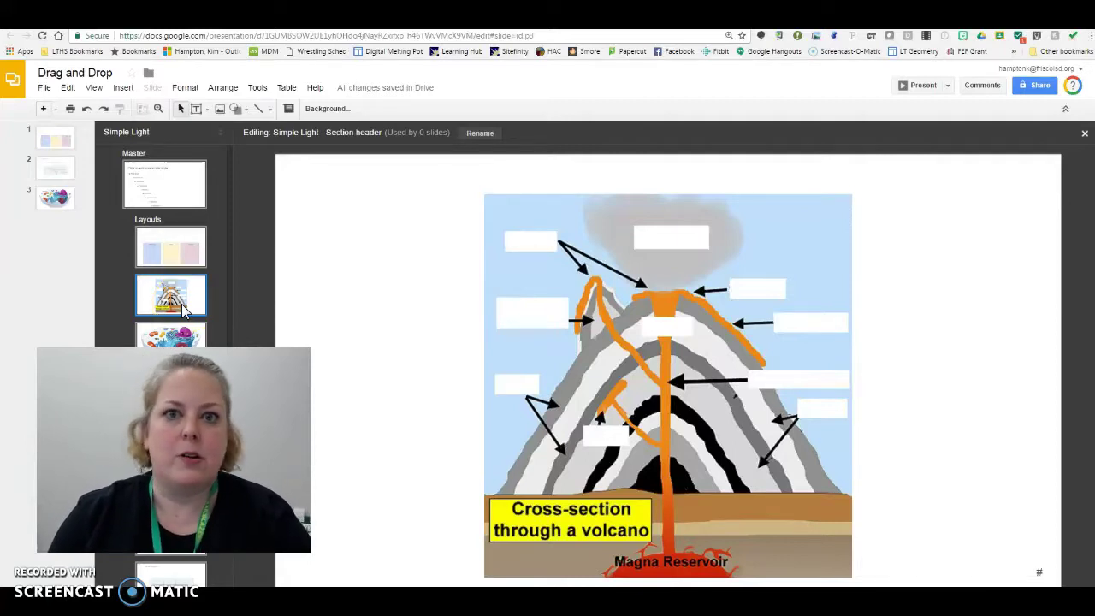
click(181, 306)
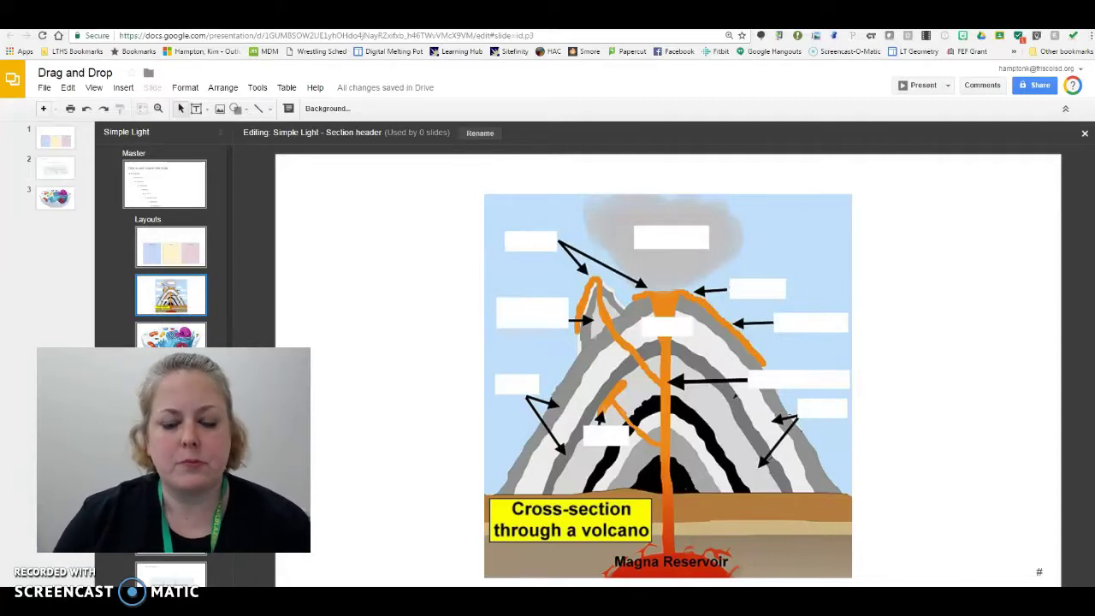
click(197, 338)
click(172, 385)
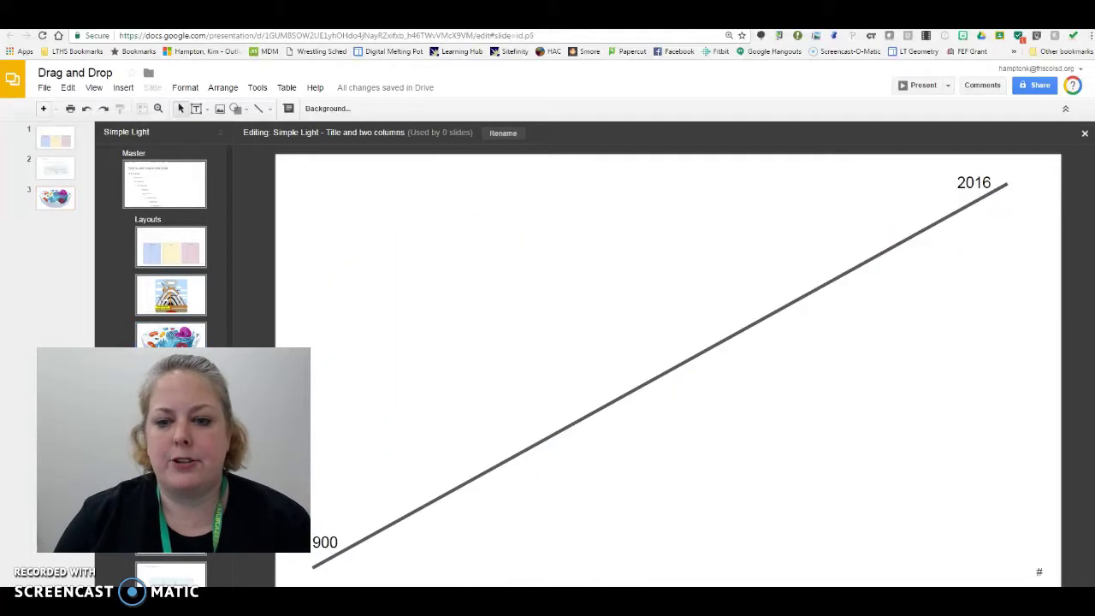
Check the Title only (Warmup) layout, then switch to the Title and body cell layout.
click(1031, 161)
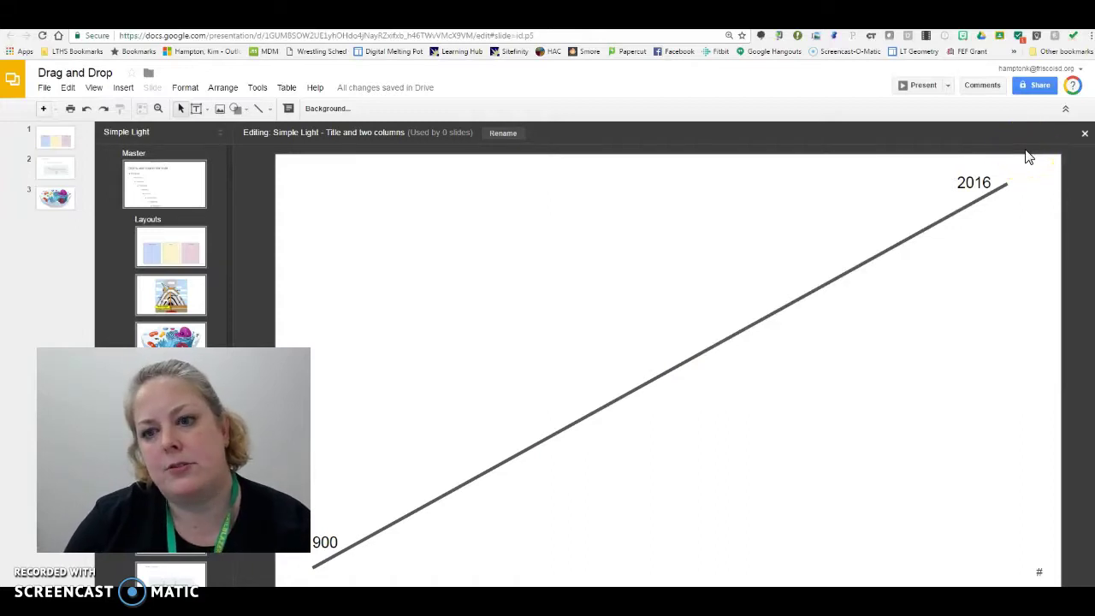
click(1029, 156)
click(611, 385)
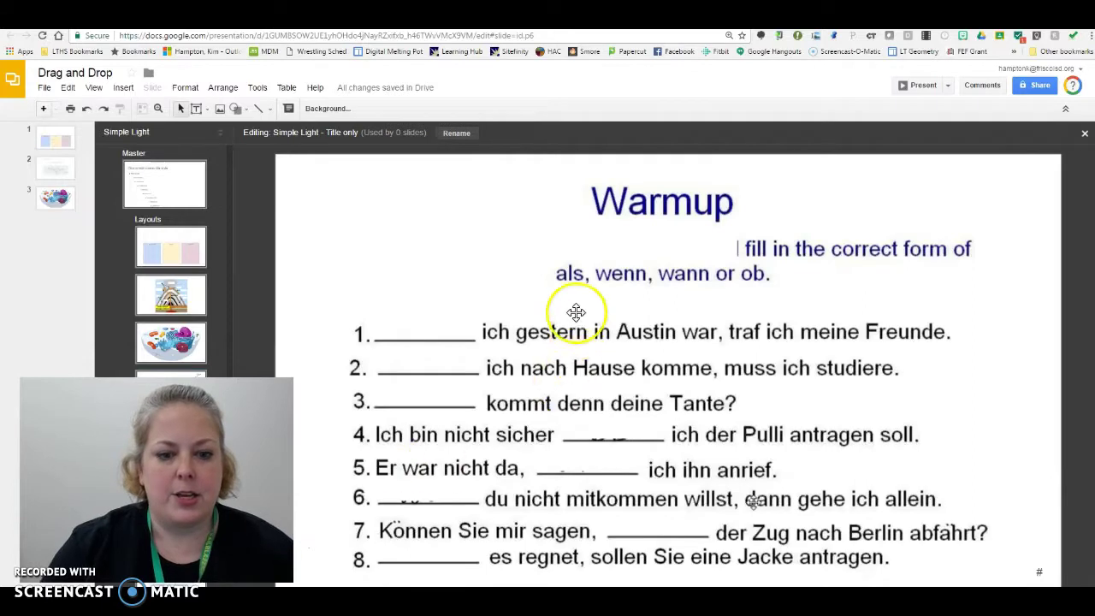
click(764, 369)
click(1021, 309)
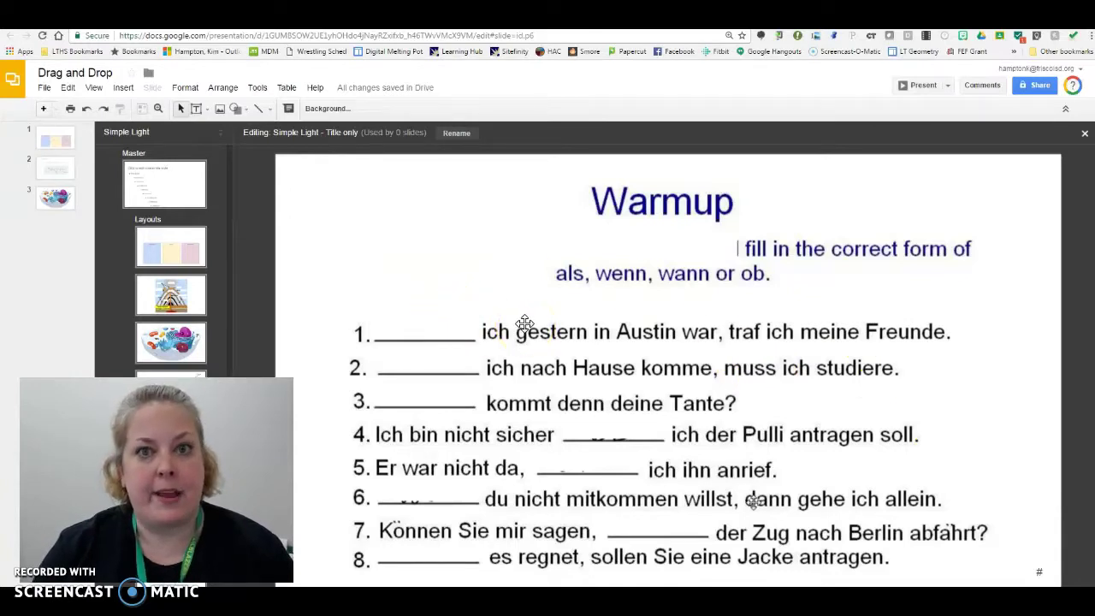
click(623, 332)
click(1039, 308)
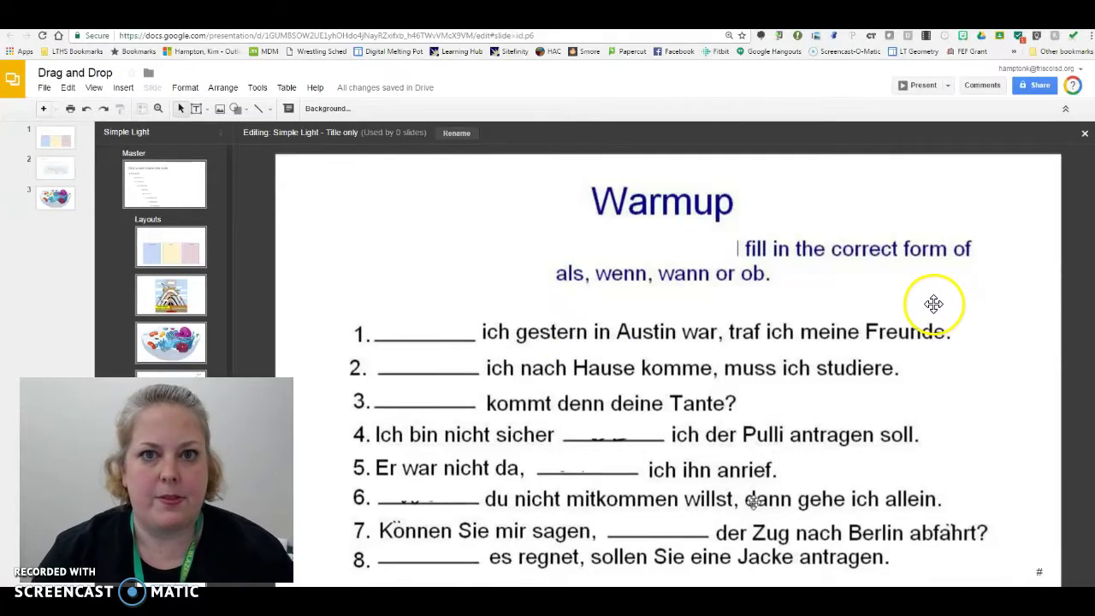
click(170, 366)
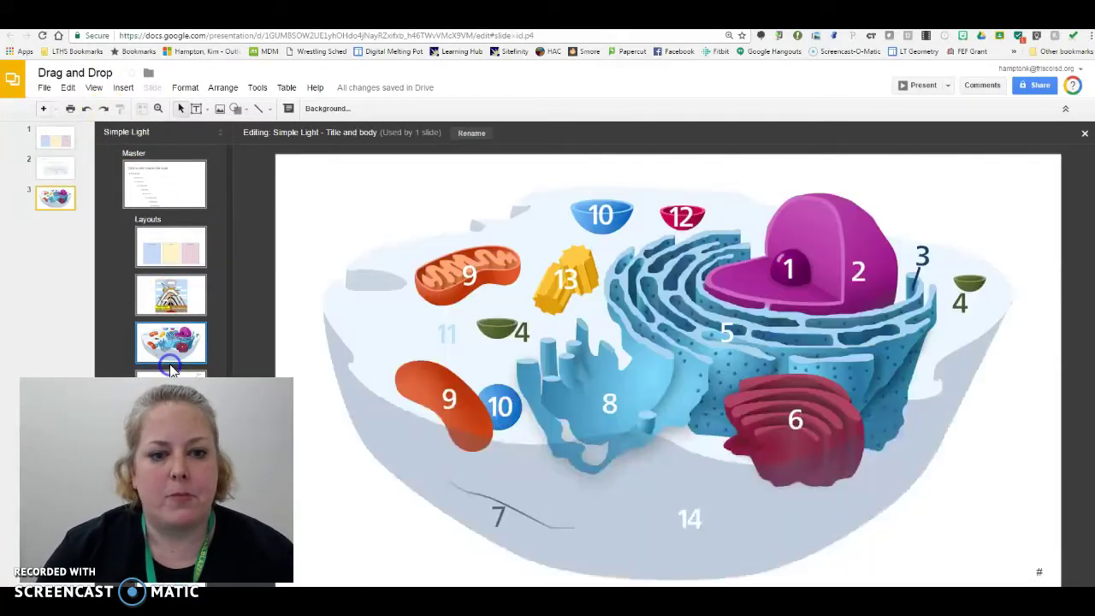
Draw a pointer line across the cell image in the layout, then exit the master editor.
click(258, 108)
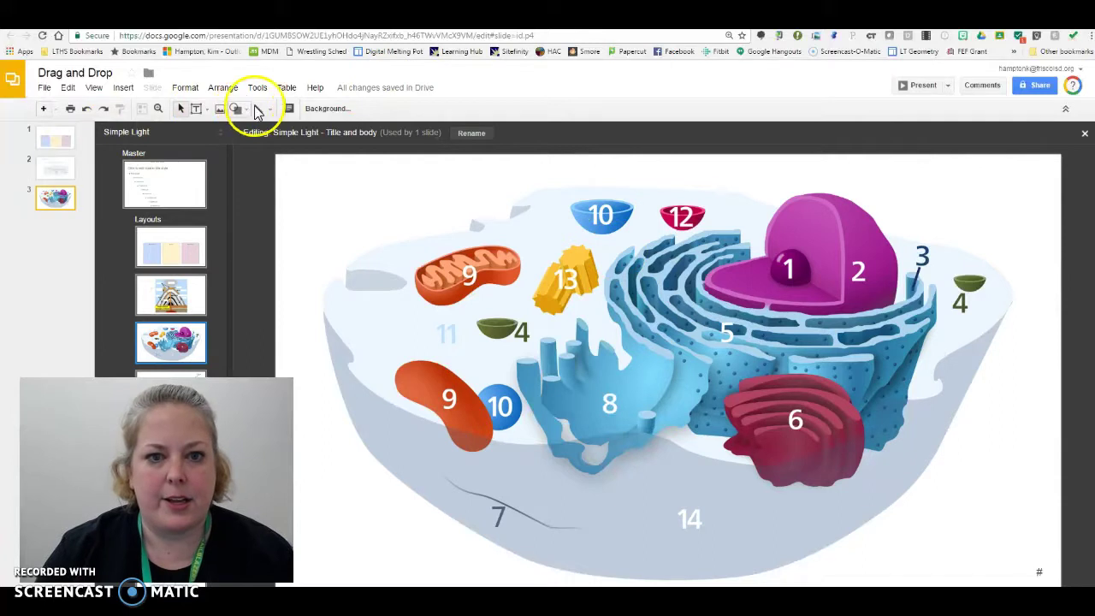
mouse_move(385, 195)
mouse_down()
mouse_move(610, 282)
mouse_move(643, 283)
mouse_move(612, 295)
mouse_up()
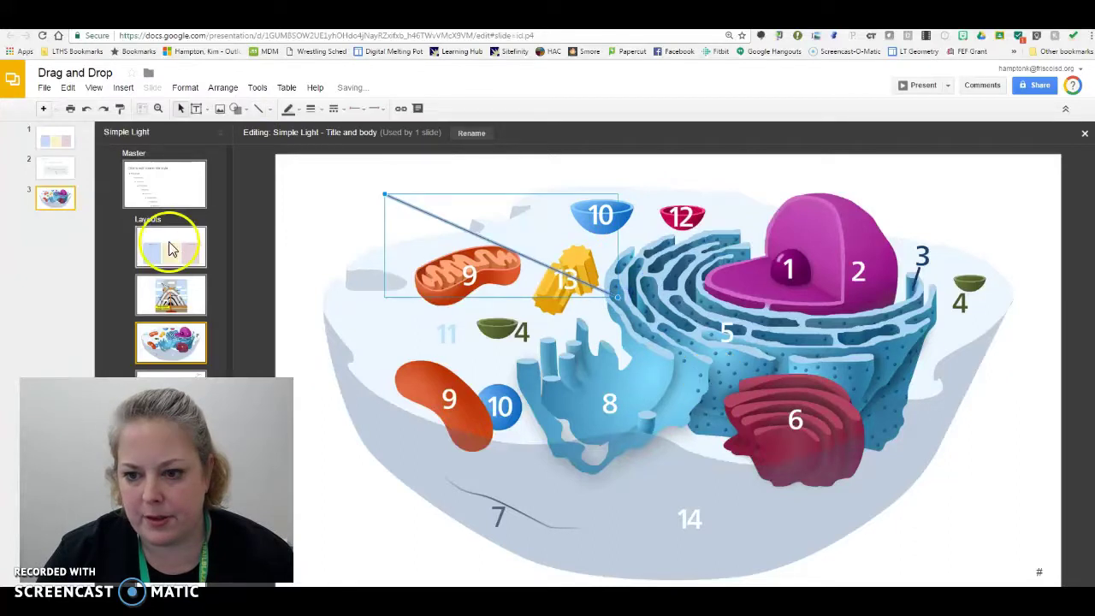
click(294, 201)
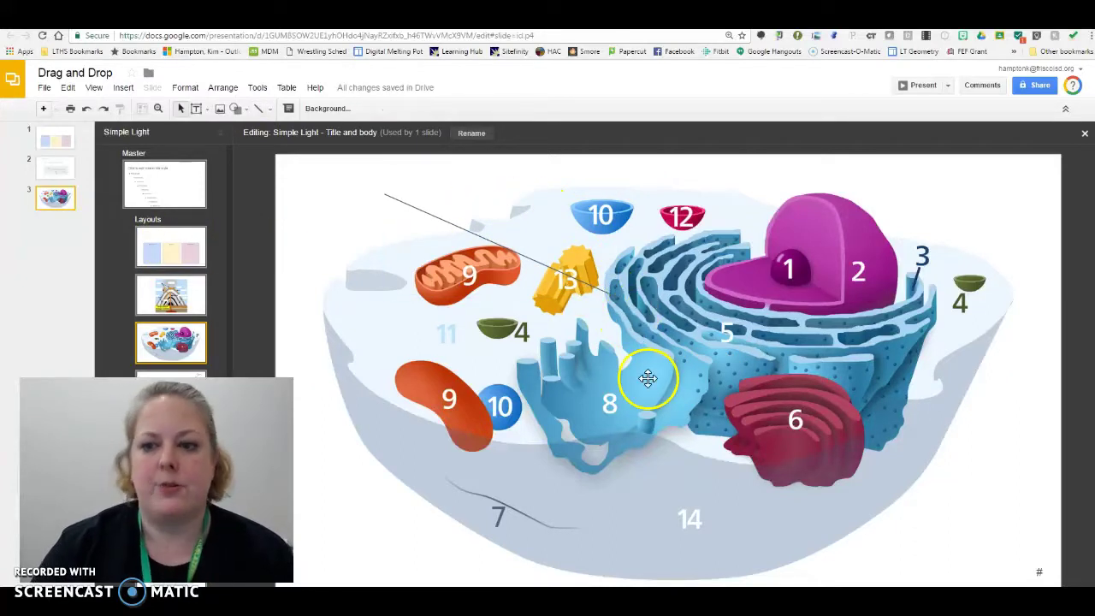
click(91, 88)
click(114, 160)
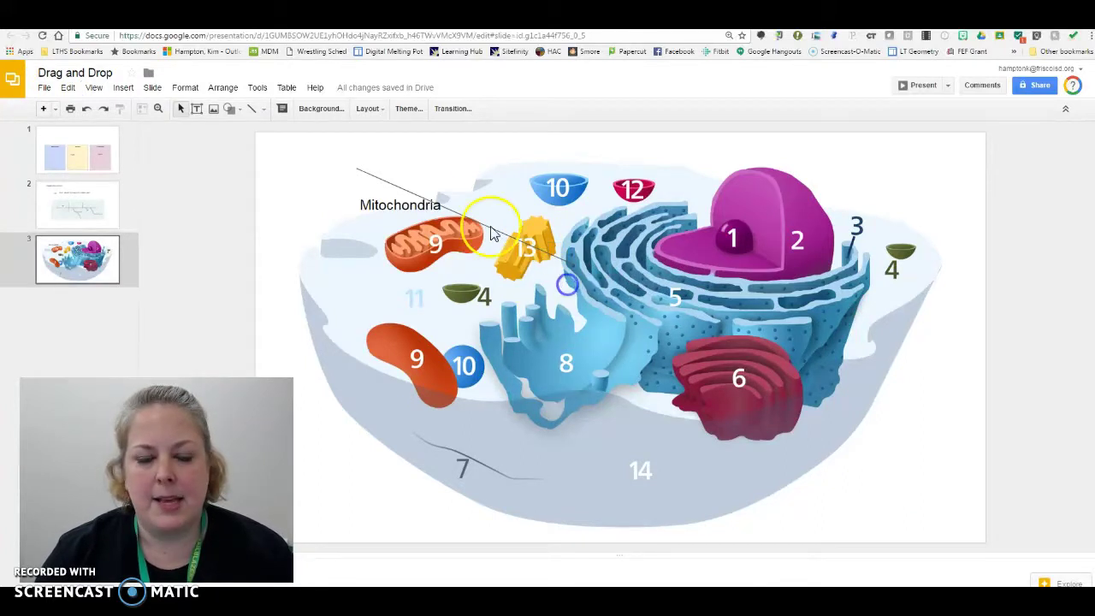
Add a 'Ribosome' text box at the slide's top-left, where the pointer line starts.
click(196, 110)
drag(273, 145, 414, 169)
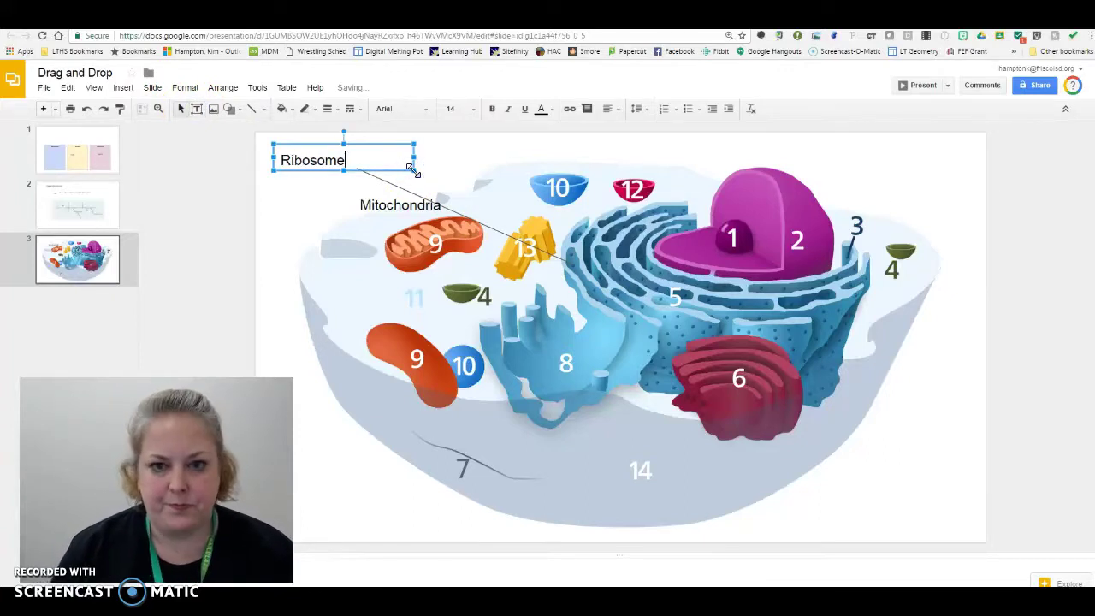
click(523, 192)
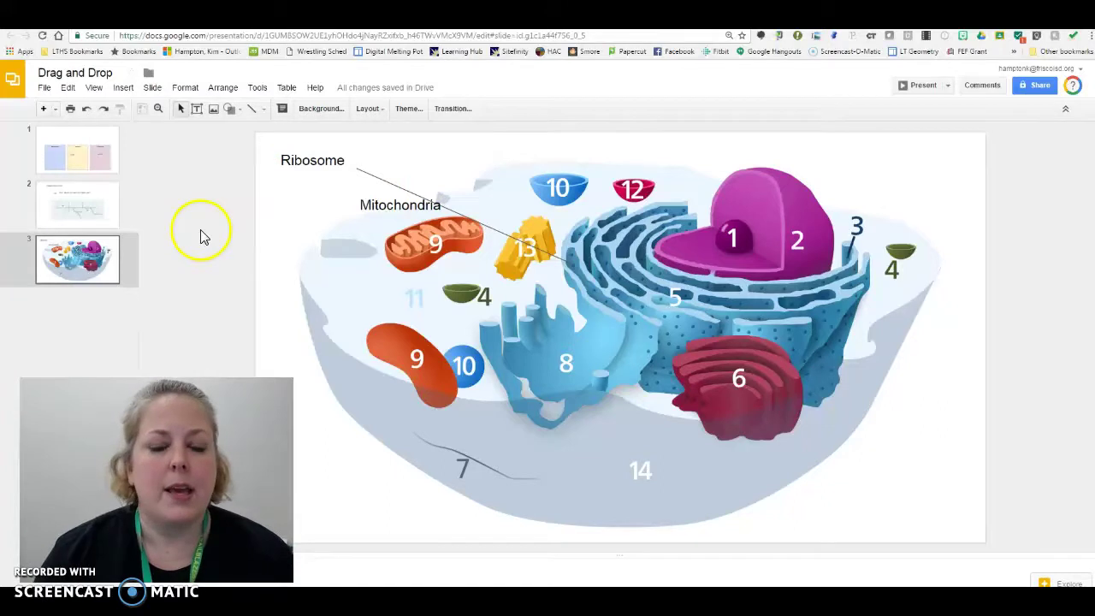
click(56, 113)
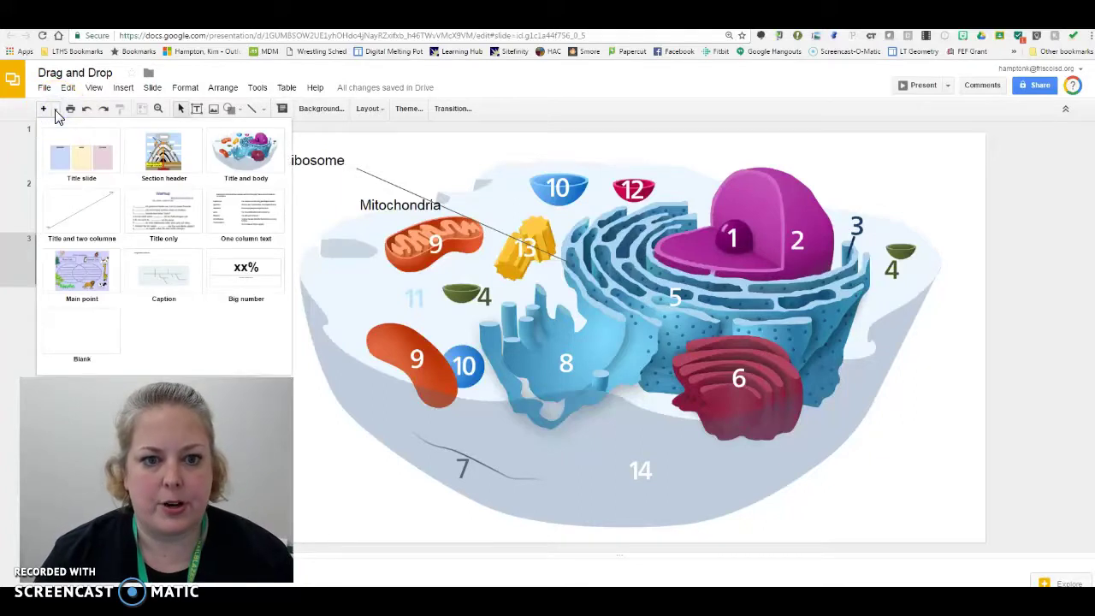
Insert a fourth slide using the Title only (Warmup) layout.
click(180, 214)
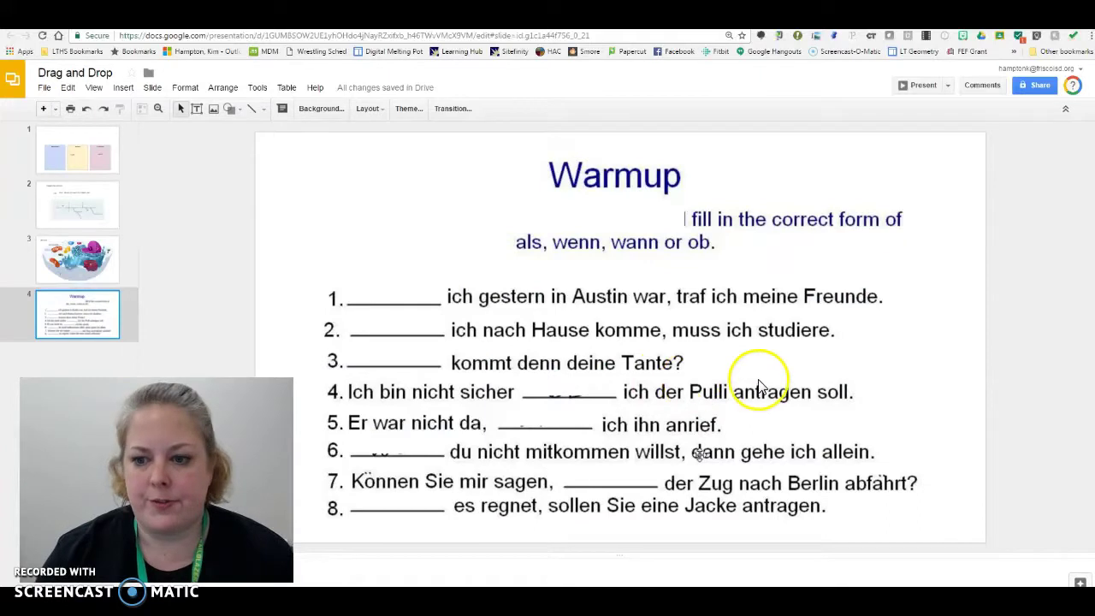
drag(833, 492, 836, 506)
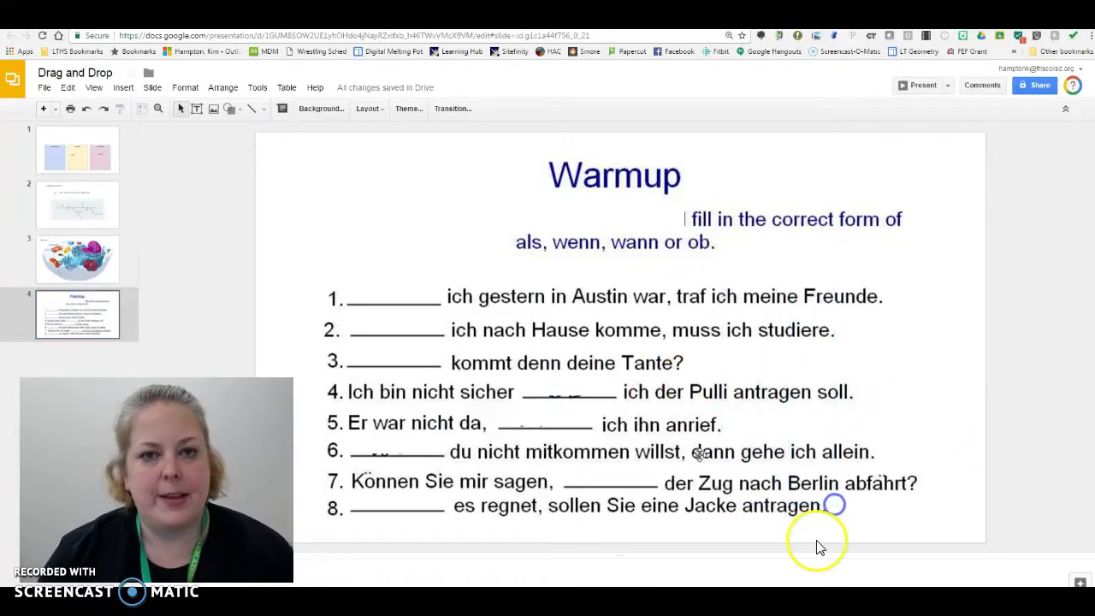